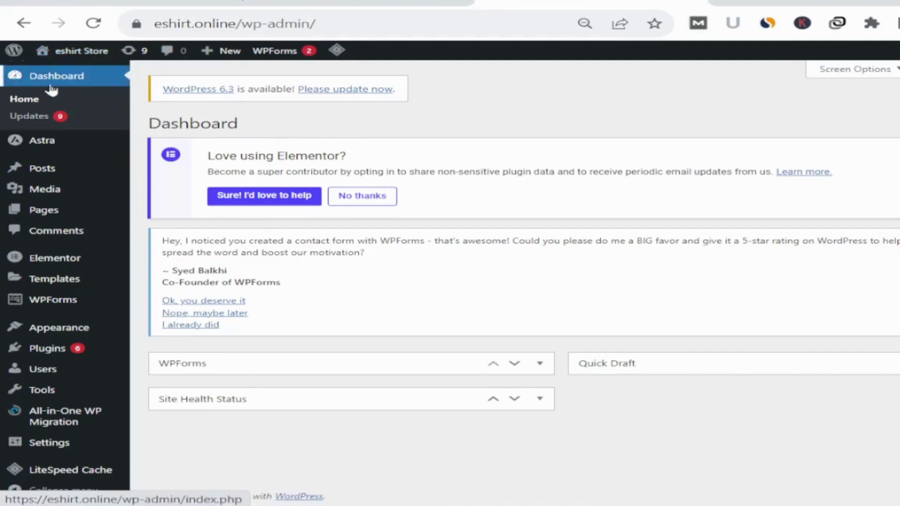
# Step: On Add Plugins, search 'yoast seo' and install the Yoast SEO plugin
pyautogui.moveTo(54, 354)
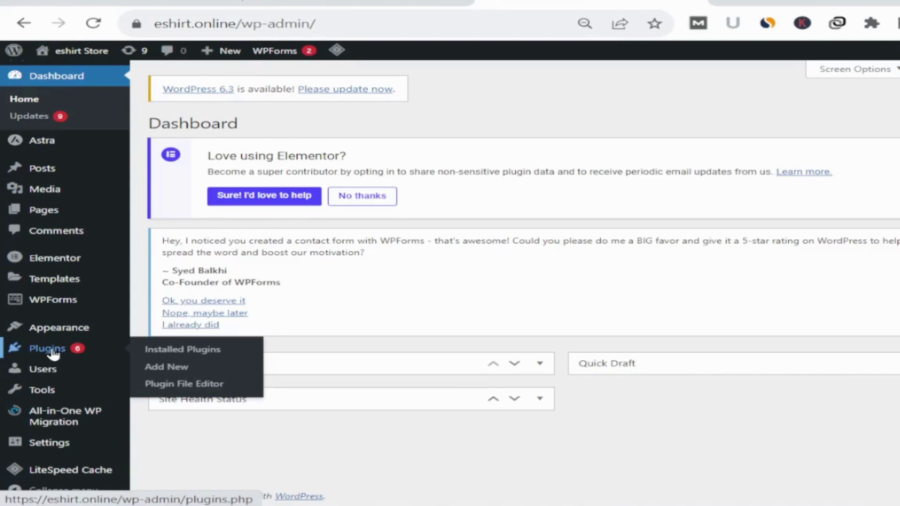
pyautogui.click(176, 370)
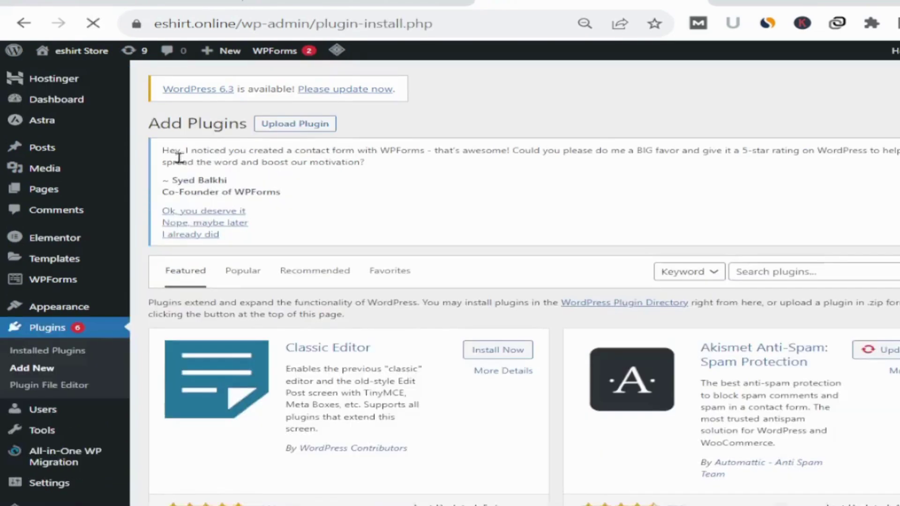
pyautogui.click(785, 271)
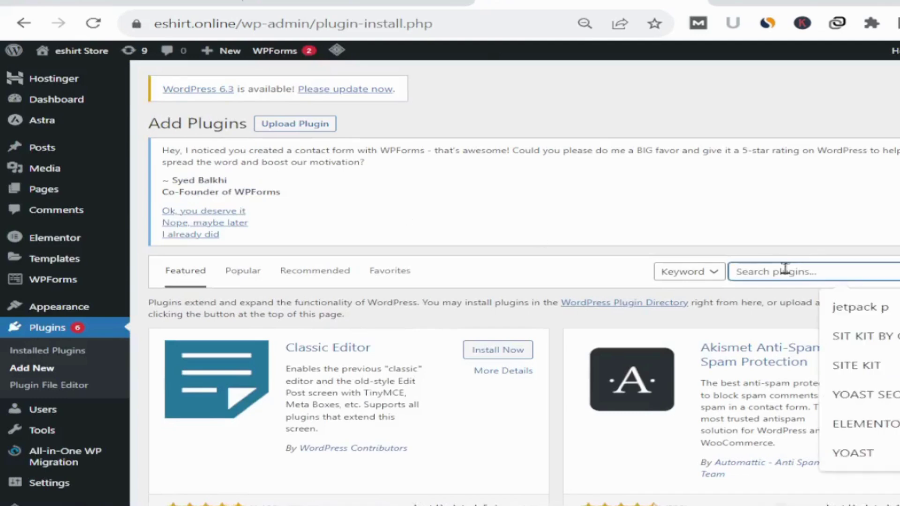
pyautogui.write('yoast se')
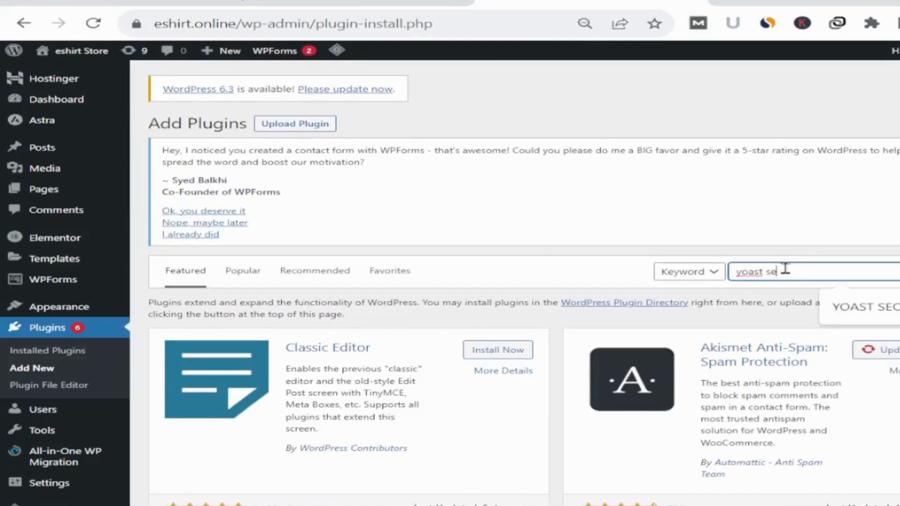
pyautogui.write('o')
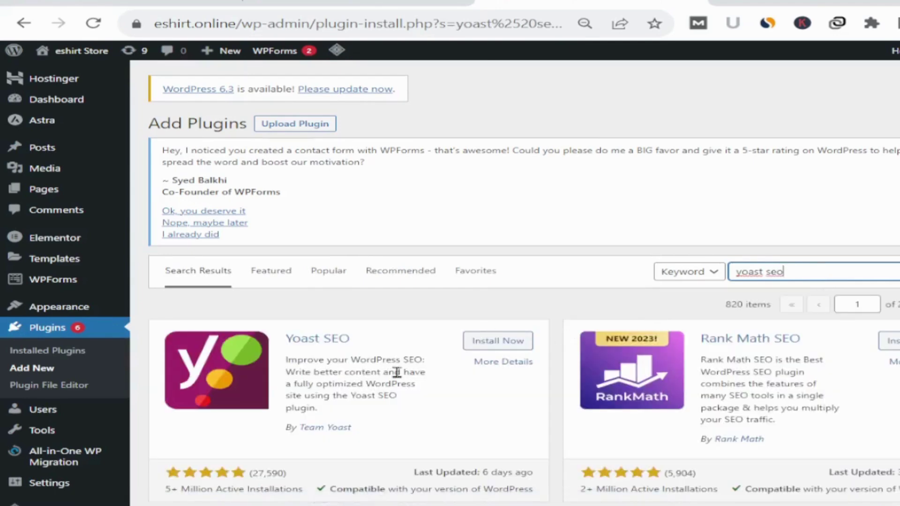
pyautogui.click(508, 345)
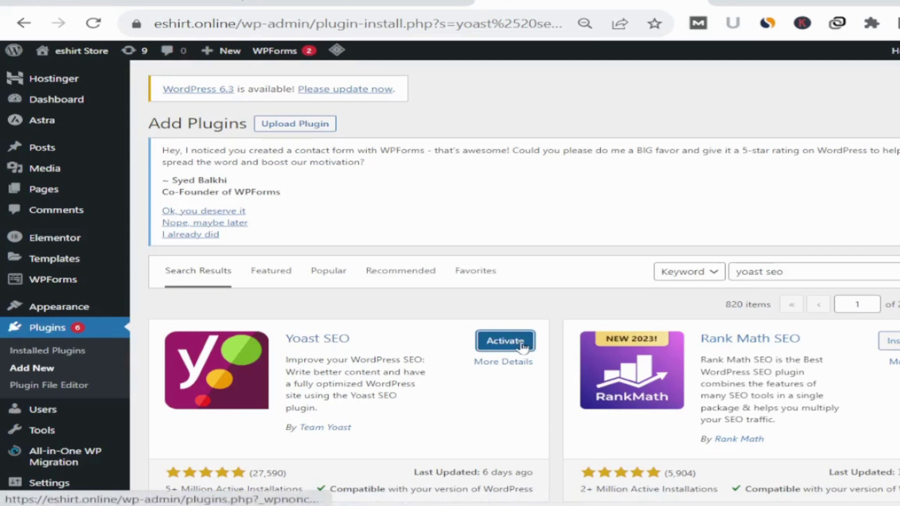
# Step: Activate Yoast SEO and bring up its General dashboard page and tabs
pyautogui.click(521, 342)
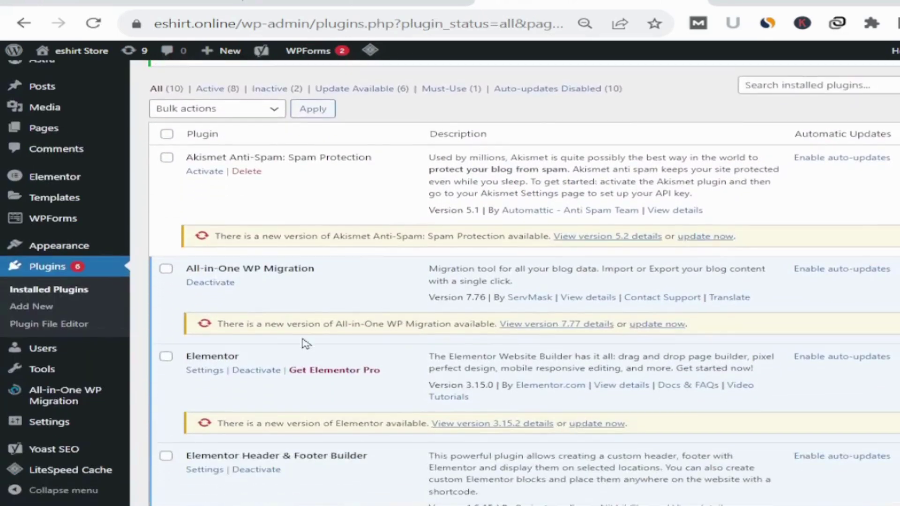
pyautogui.moveTo(59, 453)
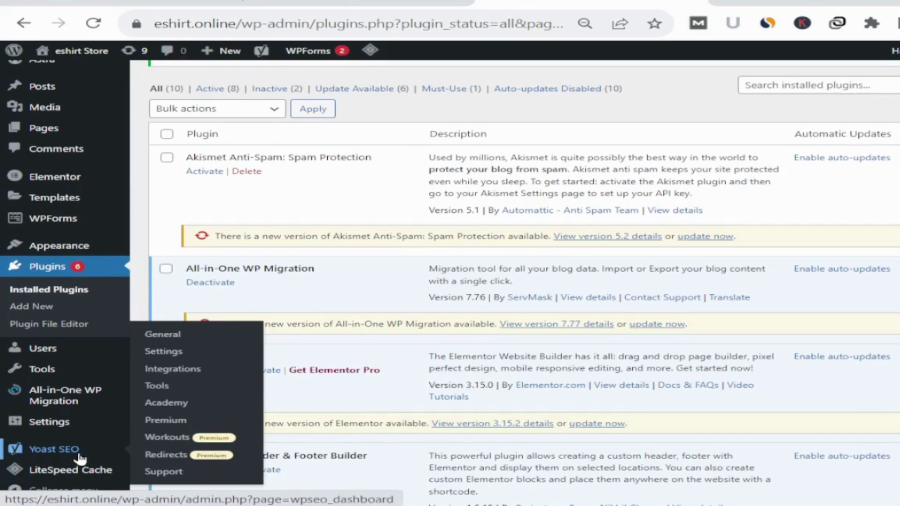
pyautogui.click(167, 338)
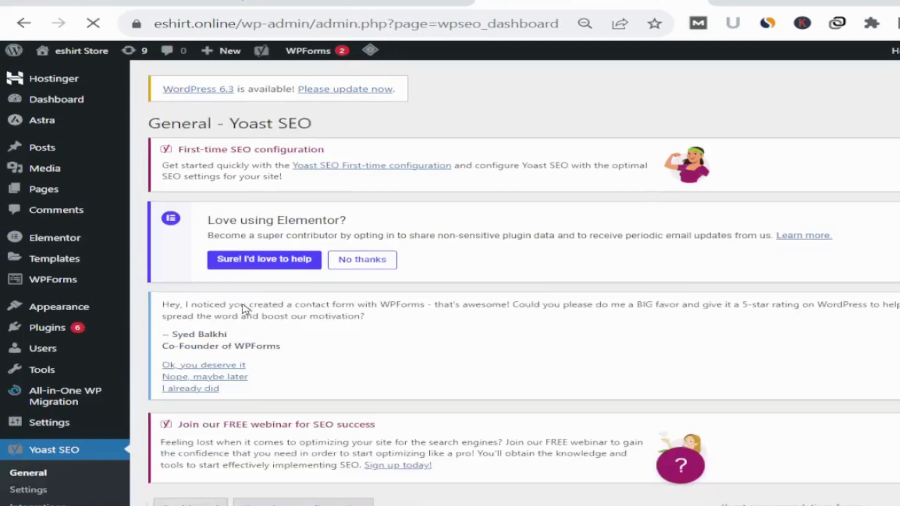
pyautogui.scroll(-2, 243, 308)
pyautogui.scroll(-7, 523, 283)
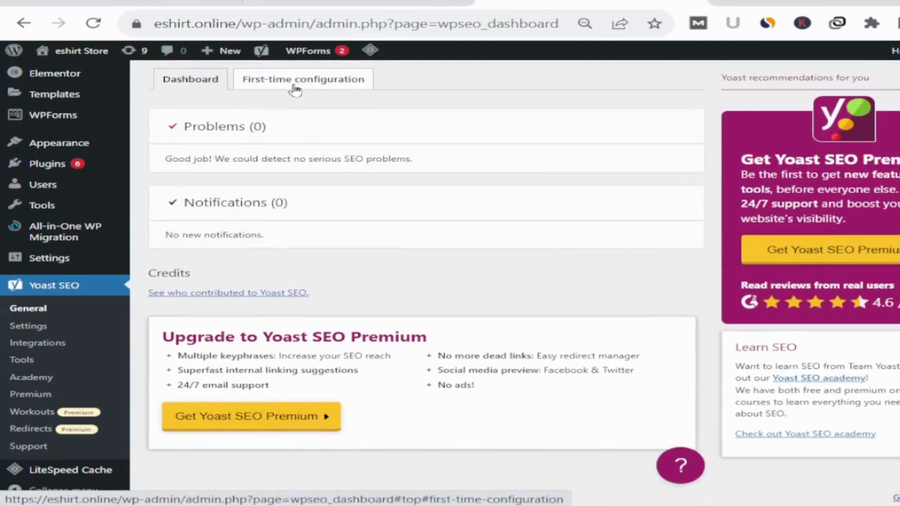
# Step: Start the first-time configuration and continue past the SEO data optimization step
pyautogui.click(295, 89)
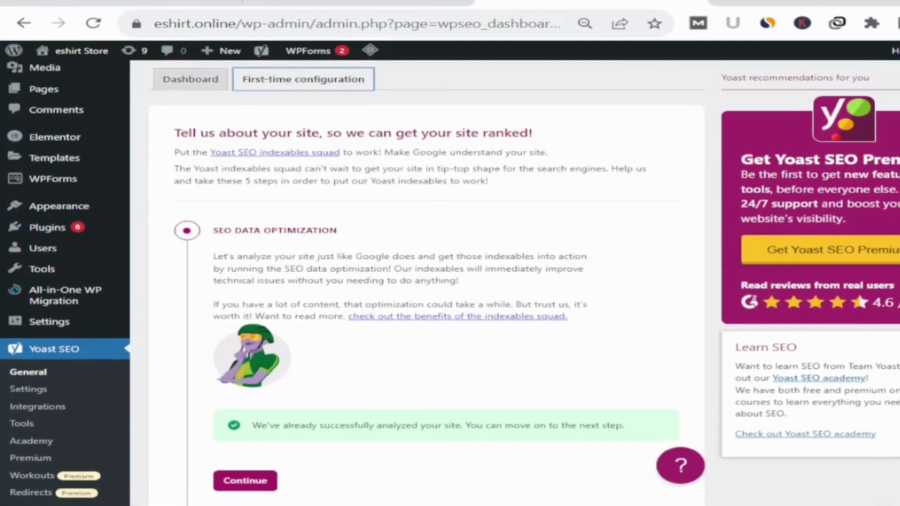
pyautogui.scroll(-3, 311, 284)
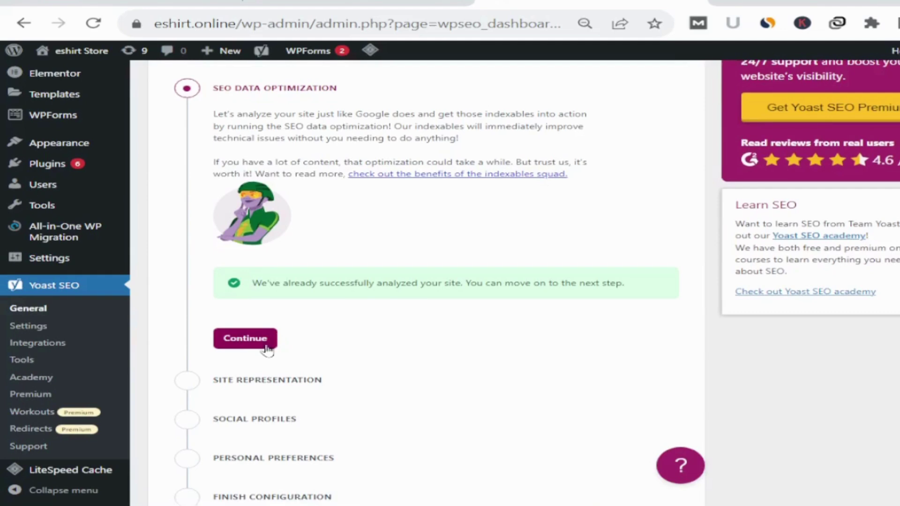
pyautogui.click(244, 339)
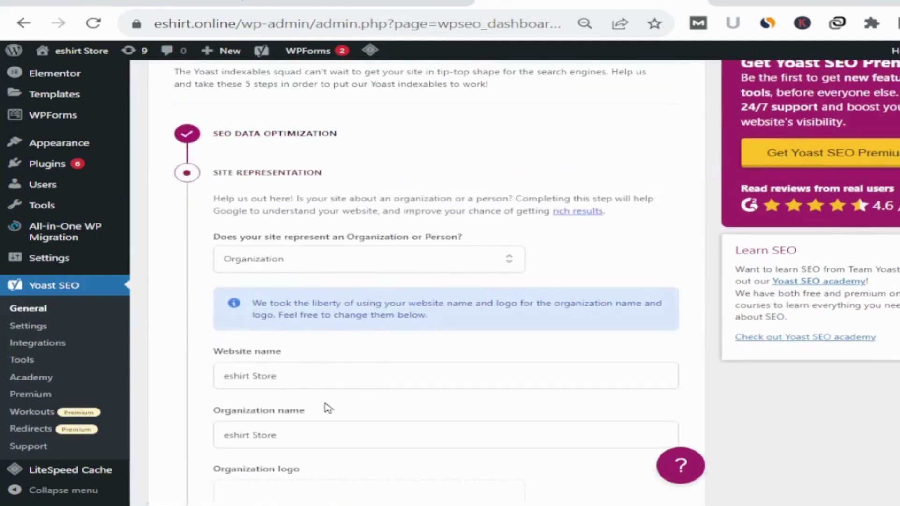
pyautogui.scroll(-2, 318, 157)
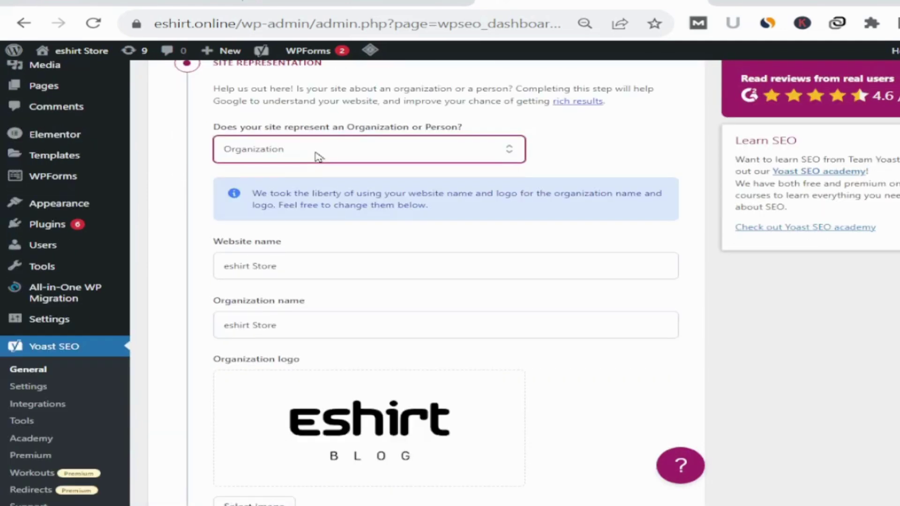
# Step: Keep the site represented as the eshirt Store organization and save that step
pyautogui.click(319, 157)
pyautogui.click(319, 157)
pyautogui.click(319, 157)
pyautogui.click(319, 157)
pyautogui.click(319, 157)
pyautogui.click(319, 157)
pyautogui.scroll(-4, 362, 297)
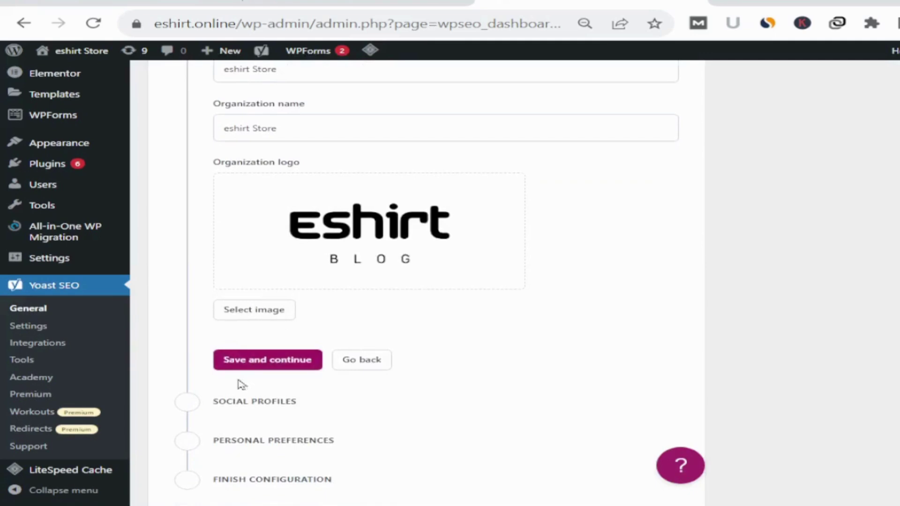
pyautogui.click(244, 365)
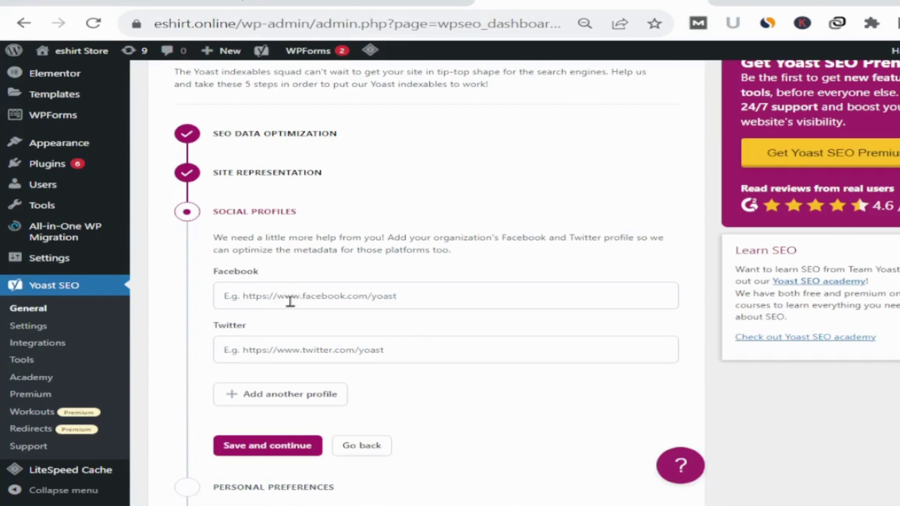
# Step: Save Social profiles with no entries, decline usage tracking, and finish the configuration
pyautogui.click(277, 450)
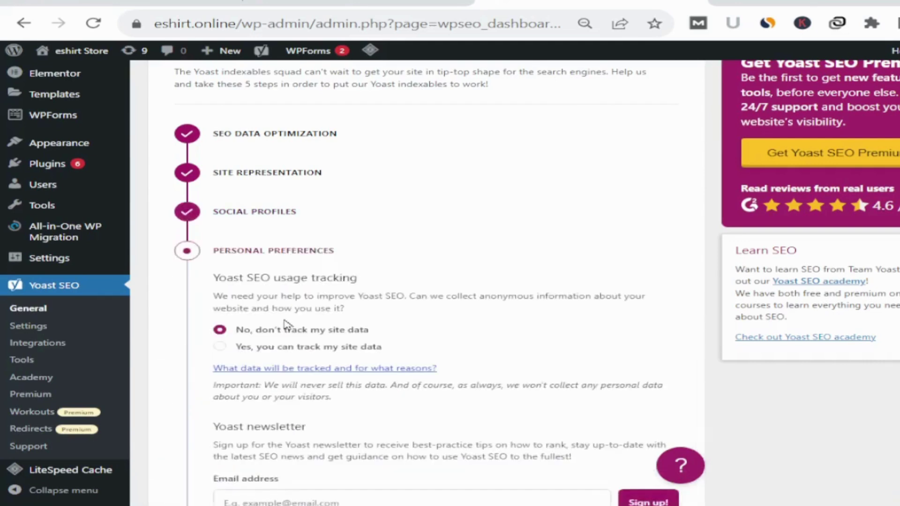
pyautogui.click(221, 333)
pyautogui.scroll(-5, 426, 281)
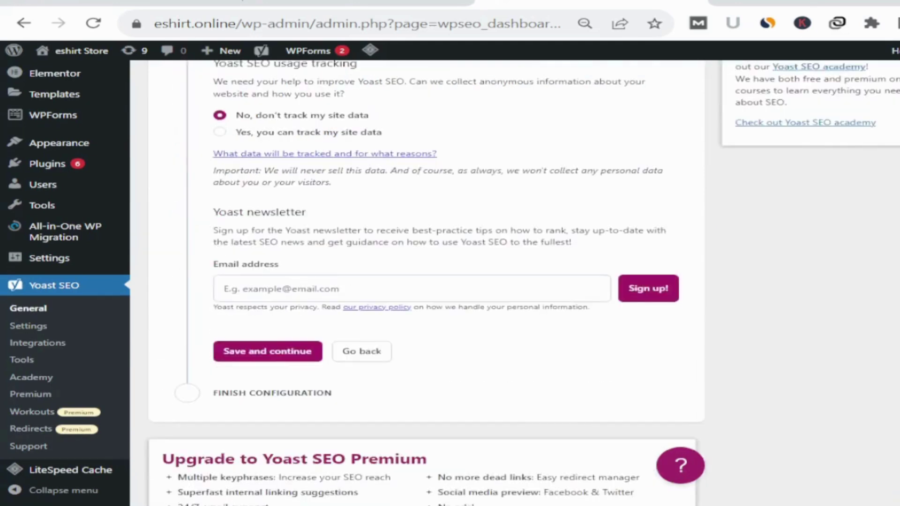
pyautogui.click(271, 355)
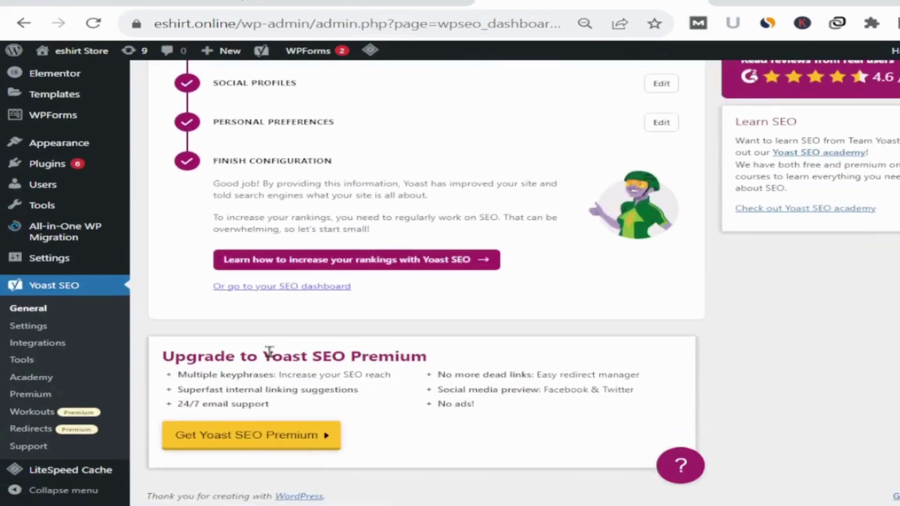
# Step: In Yoast SEO settings, switch on the Inclusive language analysis site feature
pyautogui.click(28, 326)
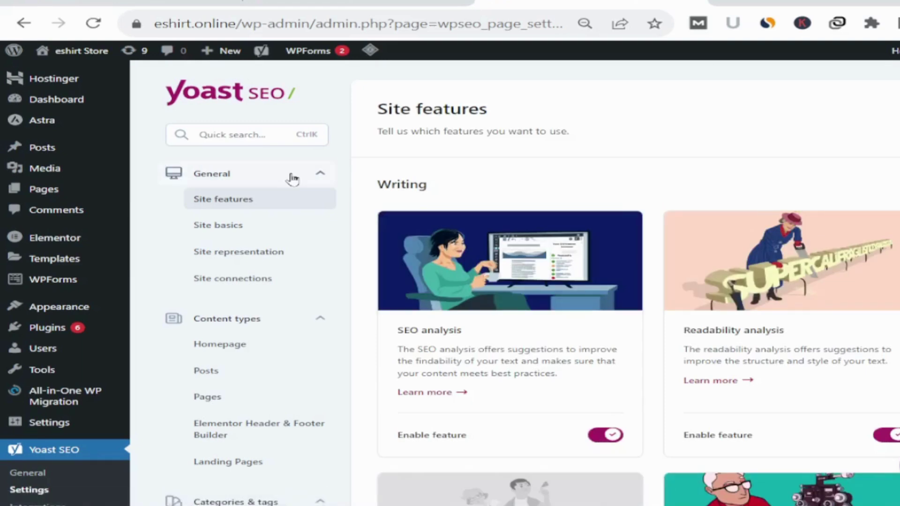
pyautogui.click(292, 180)
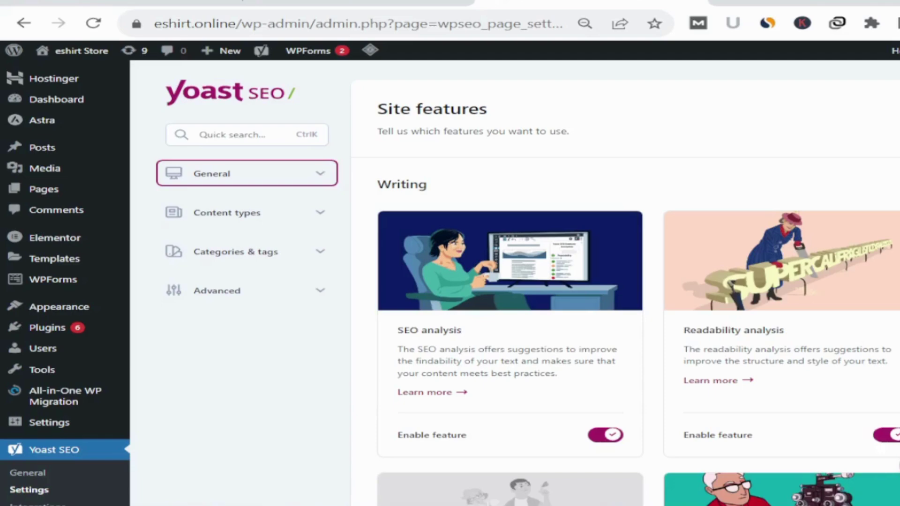
pyautogui.scroll(-20, 515, 281)
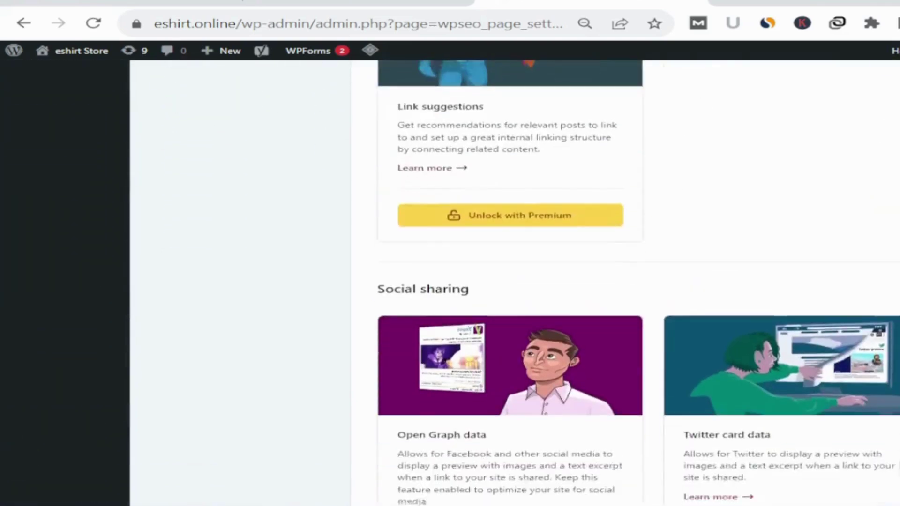
pyautogui.scroll(-20, 515, 282)
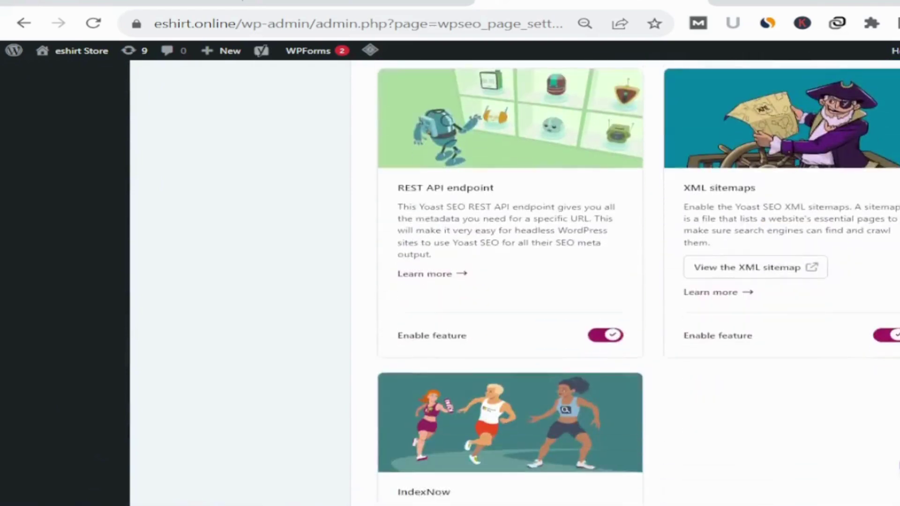
pyautogui.scroll(-5, 505, 243)
pyautogui.scroll(20, 505, 242)
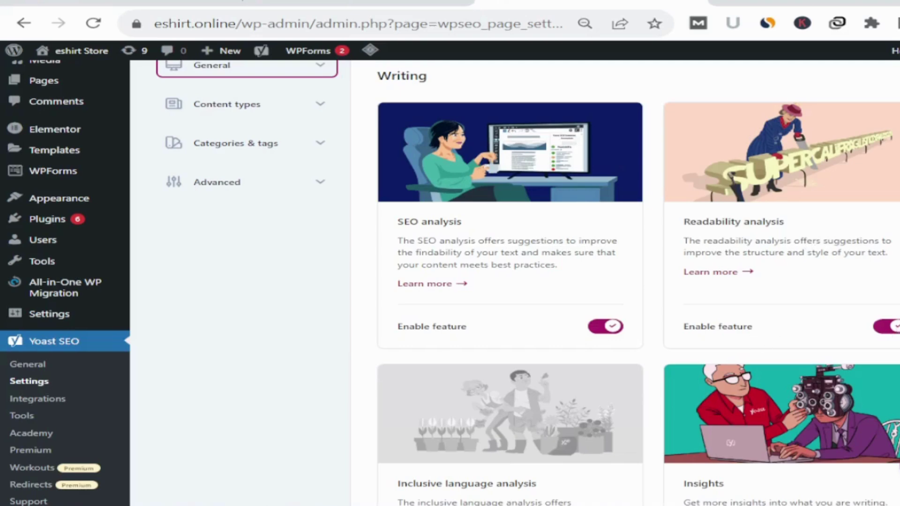
pyautogui.scroll(-2, 723, 309)
pyautogui.scroll(-3, 722, 310)
pyautogui.click(605, 329)
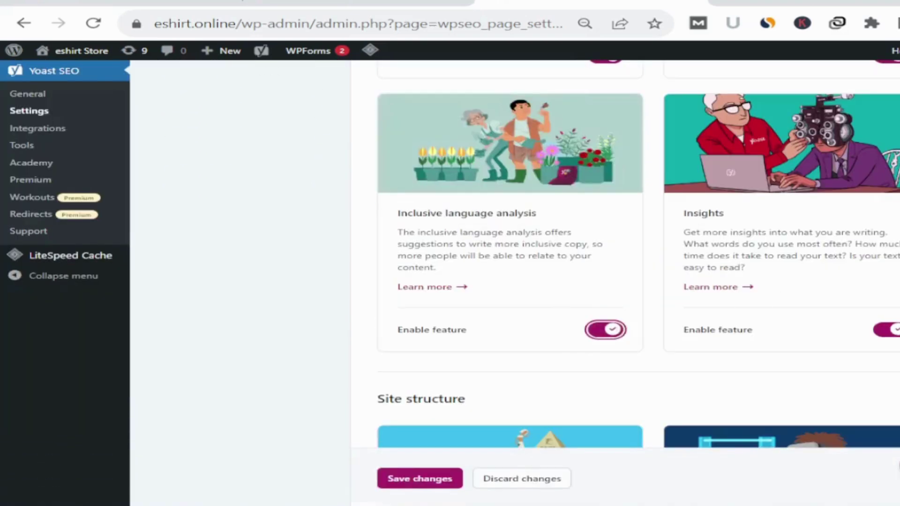
# Step: Scroll down to the XML sitemaps feature and open the sitemap index in a new tab
pyautogui.scroll(-2, 514, 253)
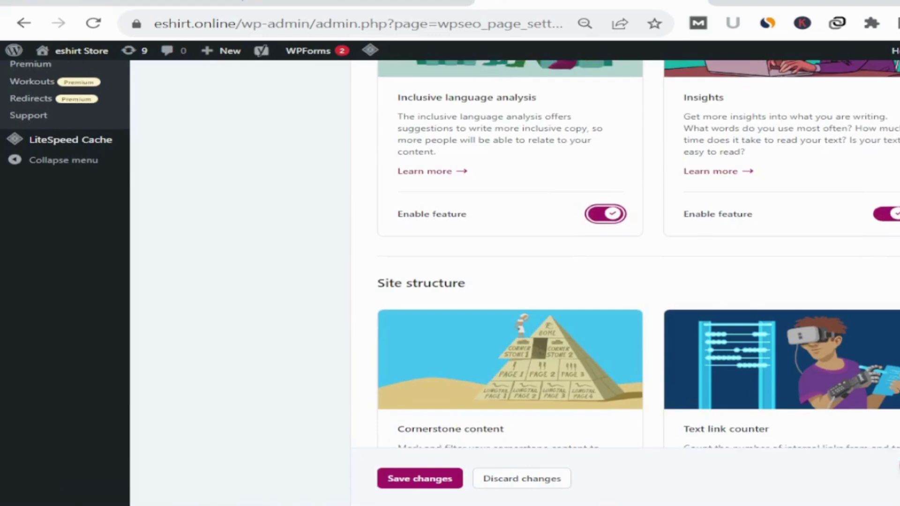
pyautogui.scroll(-4, 453, 267)
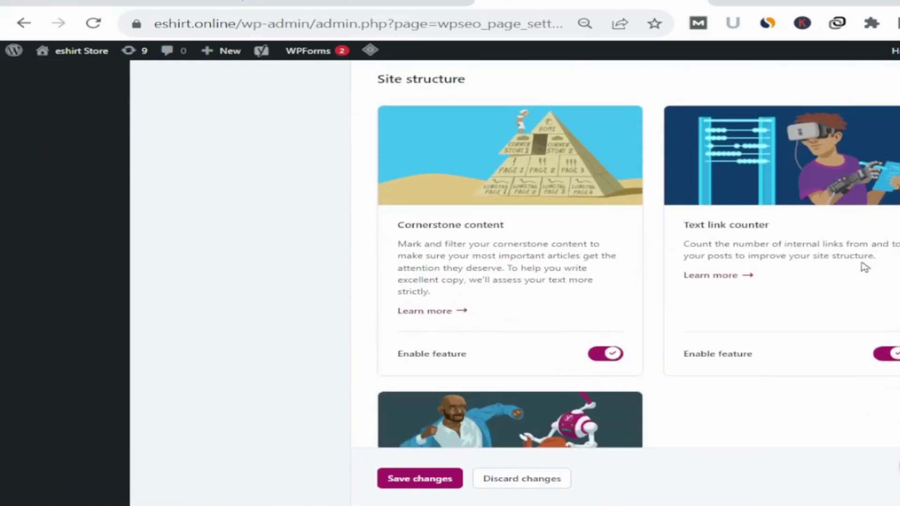
pyautogui.scroll(-10, 639, 256)
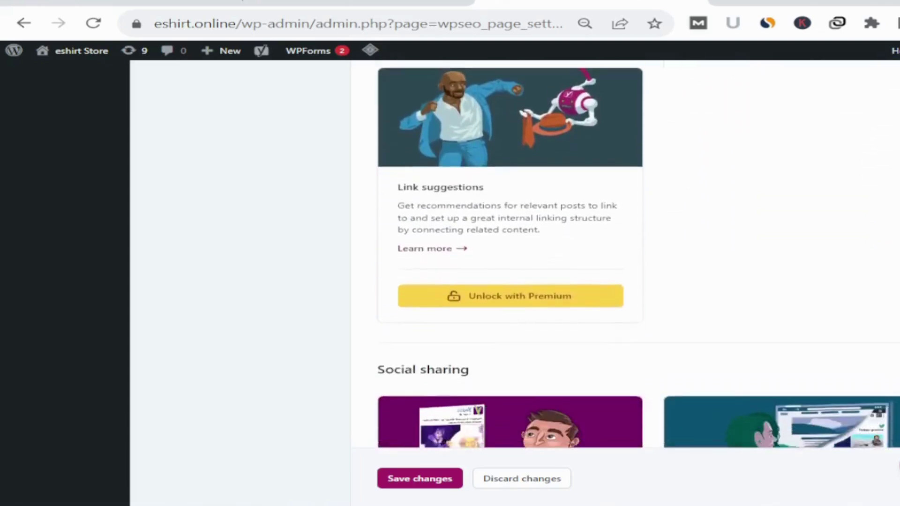
pyautogui.scroll(-2, 434, 287)
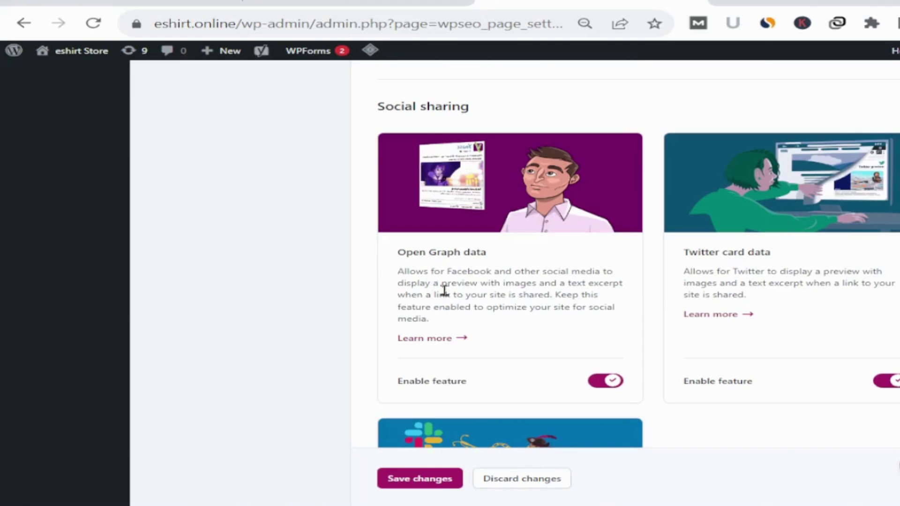
pyautogui.scroll(-7, 639, 255)
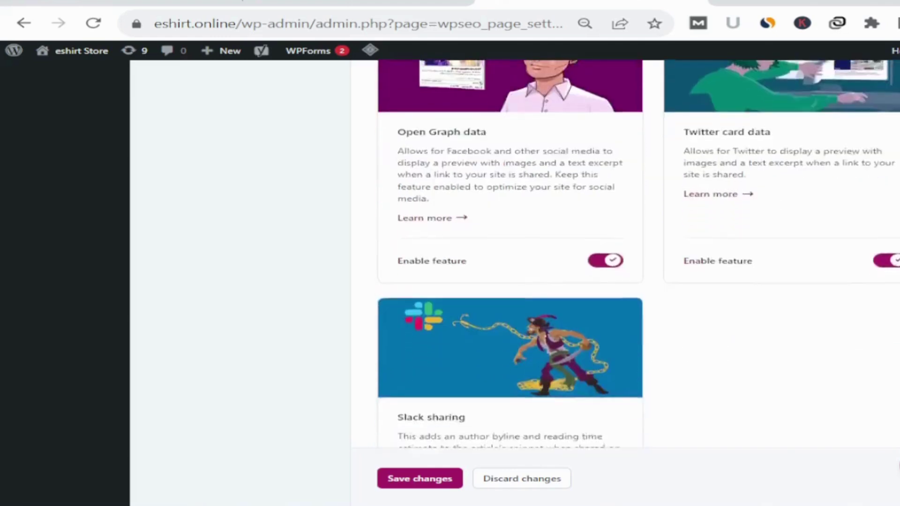
pyautogui.scroll(-12, 896, 312)
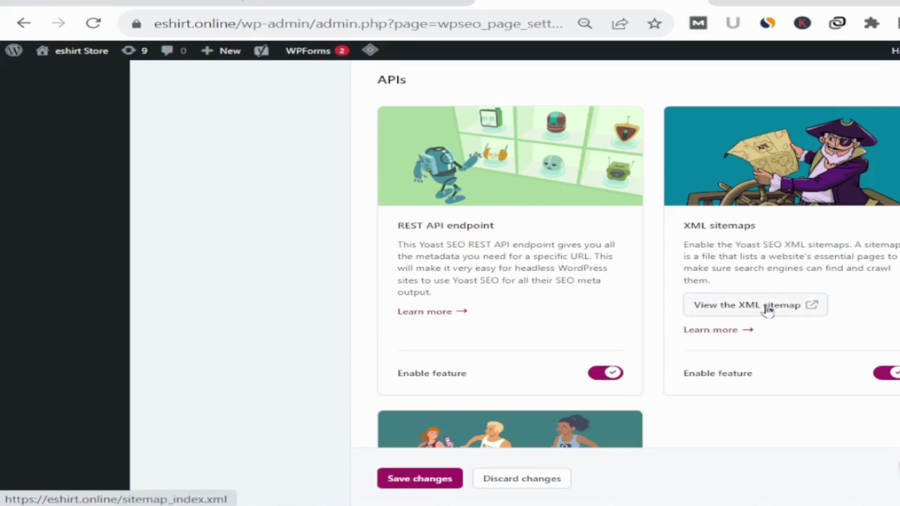
pyautogui.rightClick(768, 309)
pyautogui.click(787, 317)
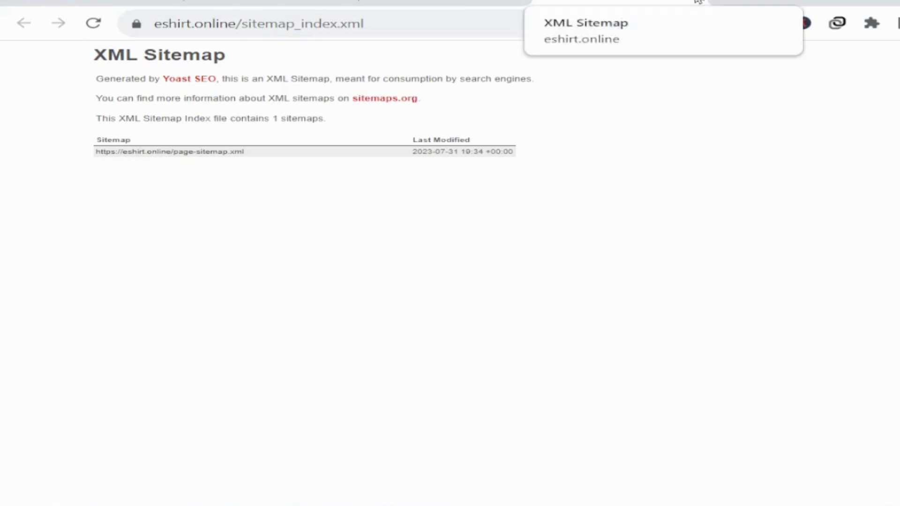
pyautogui.click(699, 2)
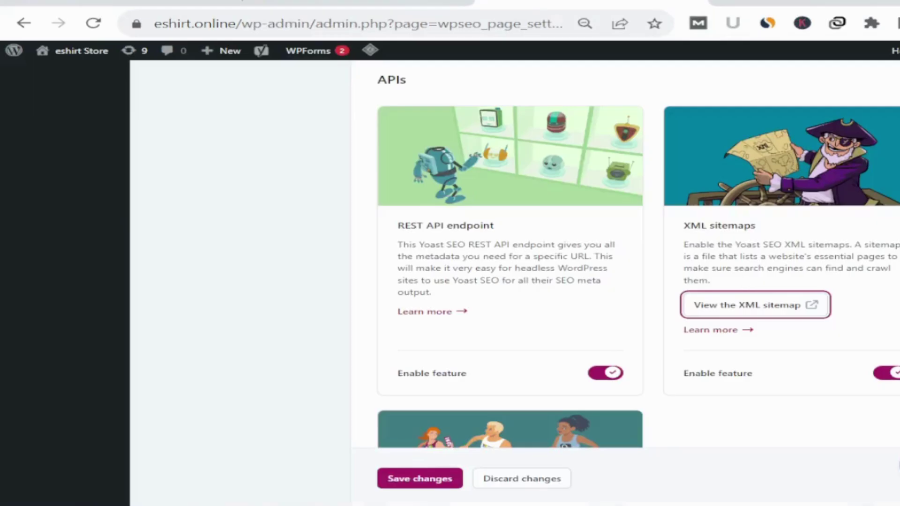
# Step: Save the Site features changes, including Inclusive language analysis
pyautogui.scroll(-8, 626, 281)
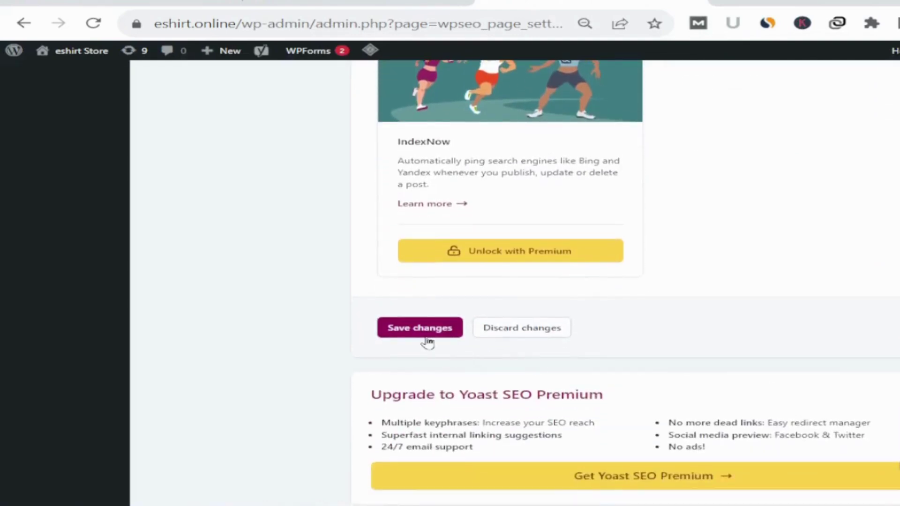
pyautogui.scroll(15, 511, 281)
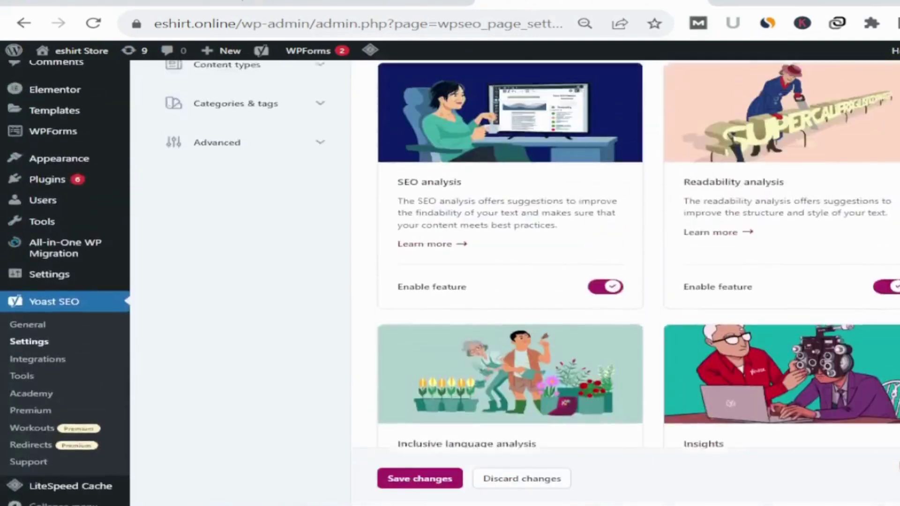
pyautogui.scroll(-15, 468, 324)
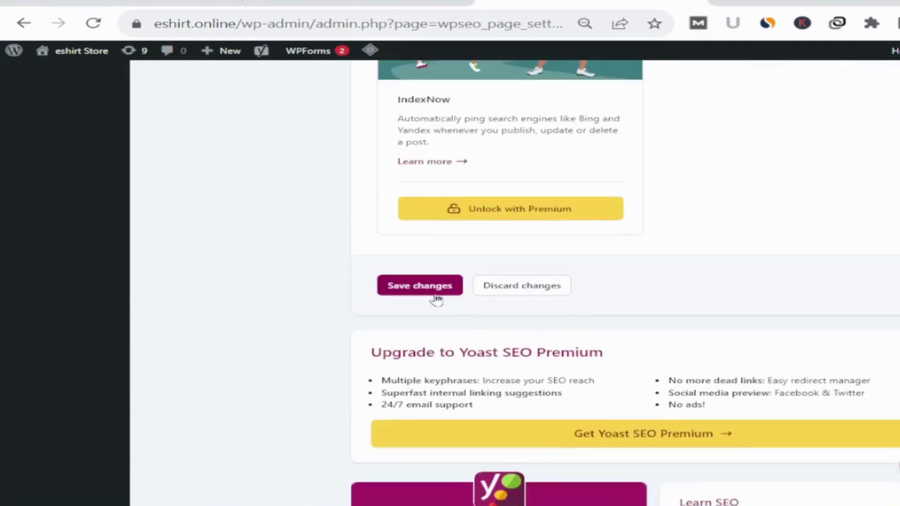
pyautogui.click(435, 287)
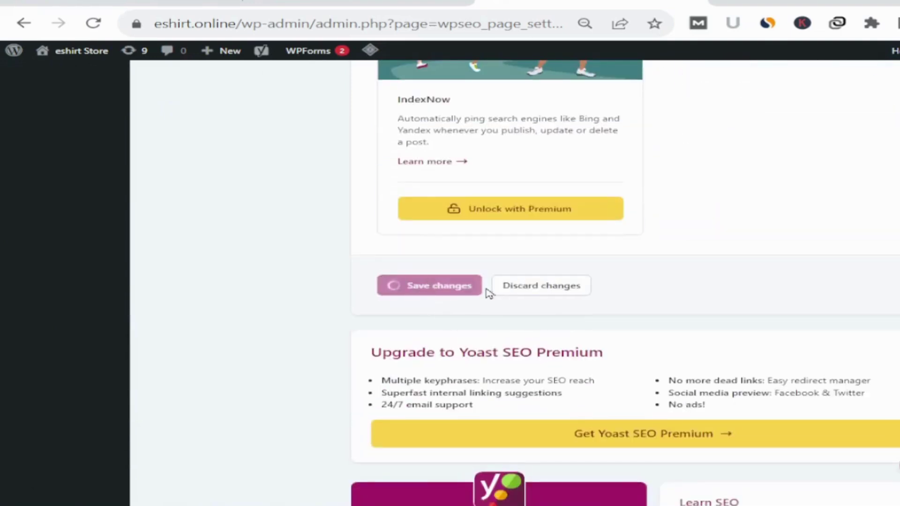
pyautogui.scroll(1, 515, 282)
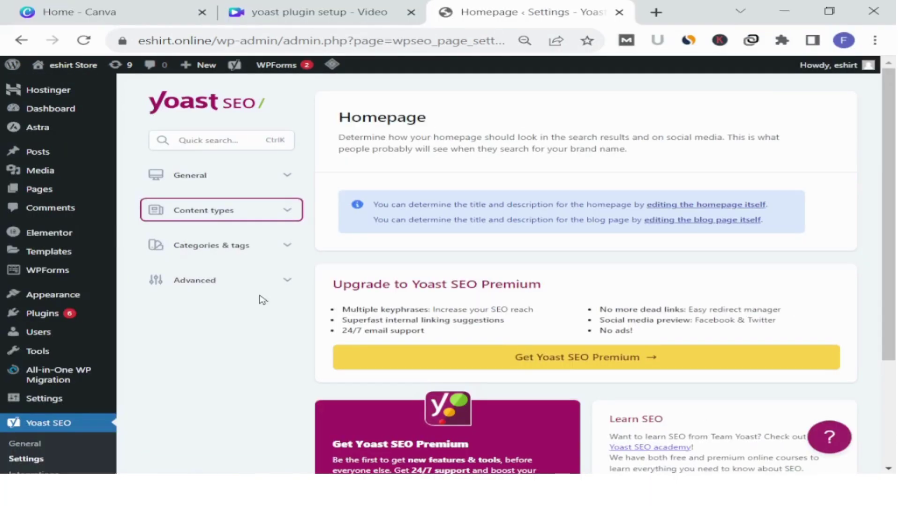
# Step: Expand Content types, review Posts and Elementor Header & Footer Builder, ending on Pages settings
pyautogui.click(263, 215)
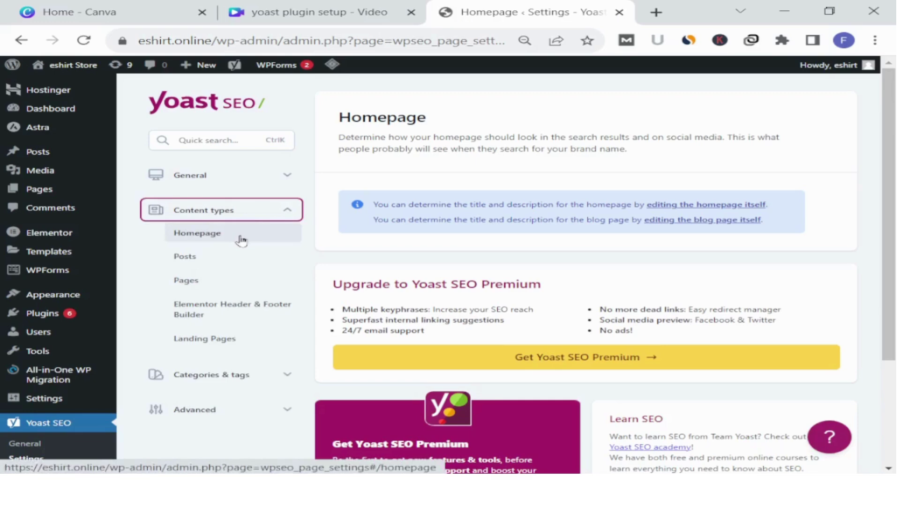
pyautogui.click(262, 210)
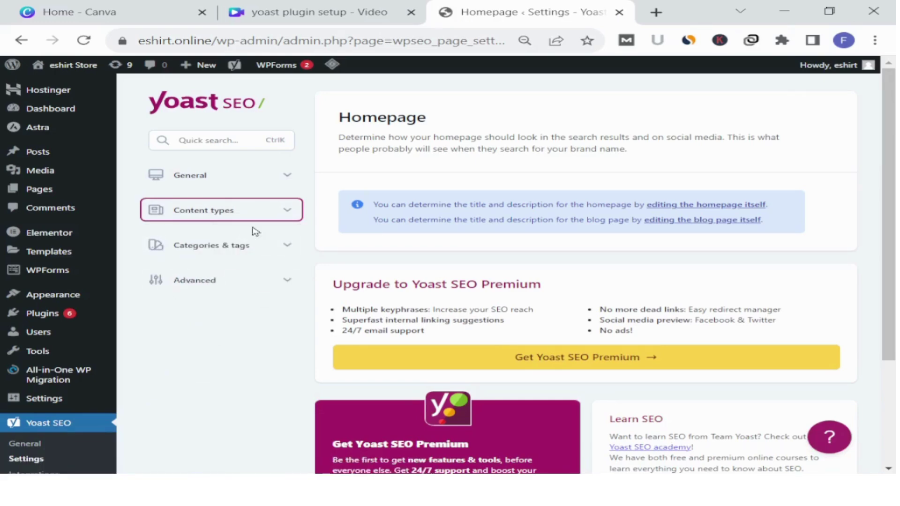
pyautogui.click(255, 211)
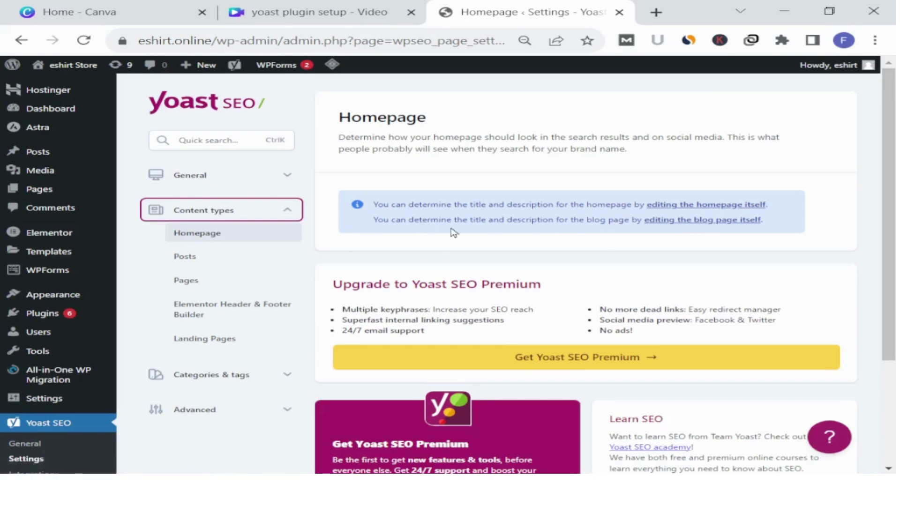
pyautogui.click(219, 261)
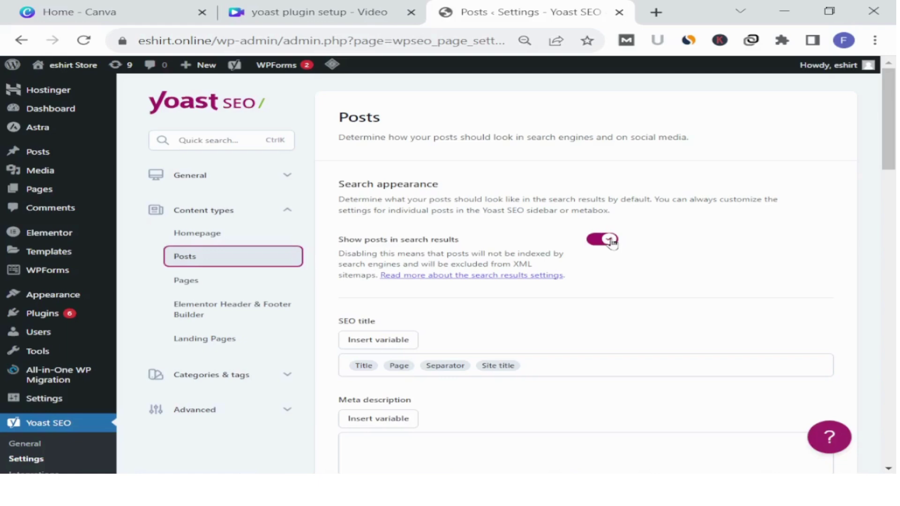
pyautogui.click(210, 284)
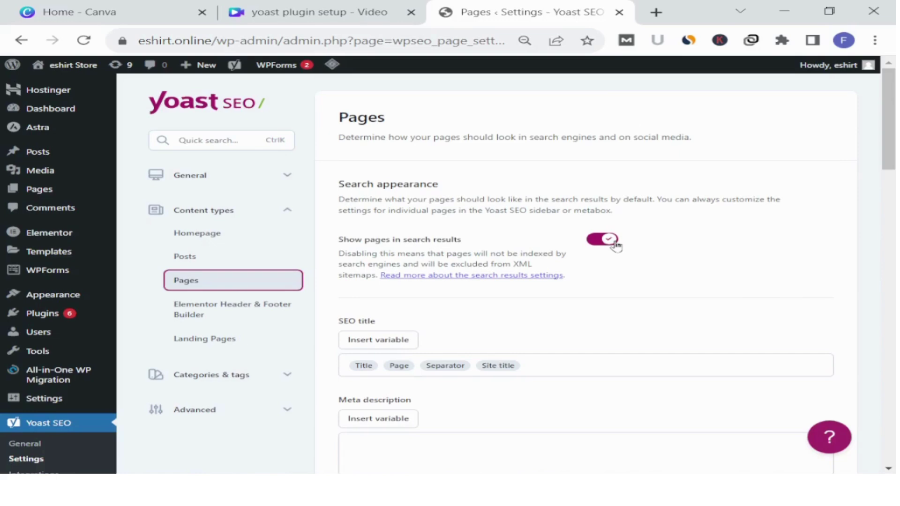
pyautogui.click(216, 315)
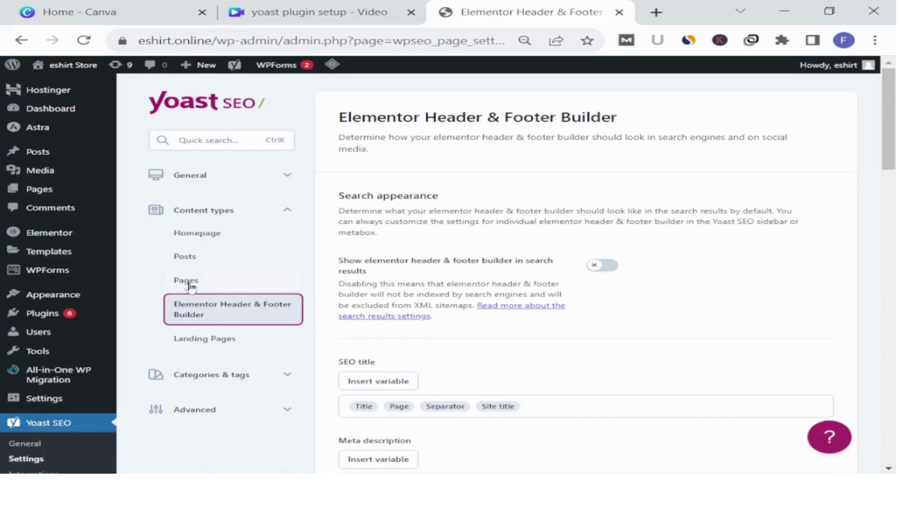
pyautogui.click(220, 286)
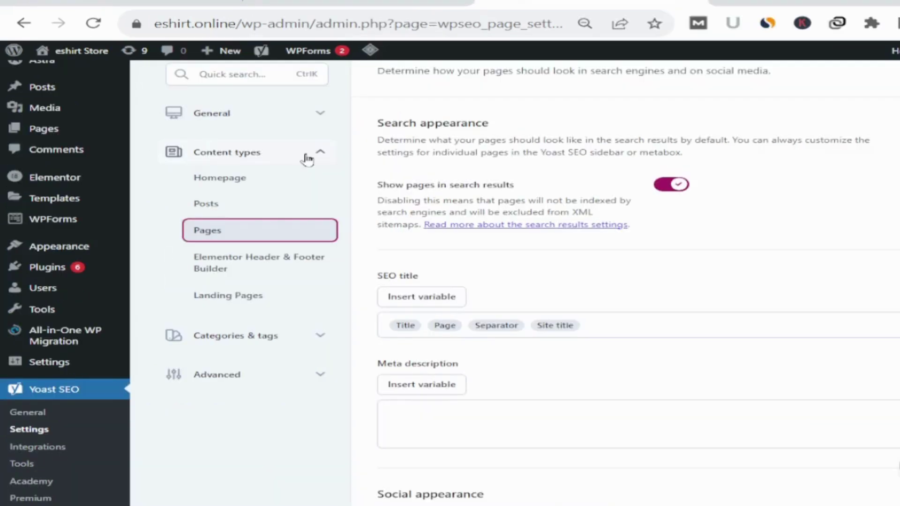
# Step: Review Categories, then open Tags settings and turn on 'Show tags in search results'
pyautogui.click(307, 158)
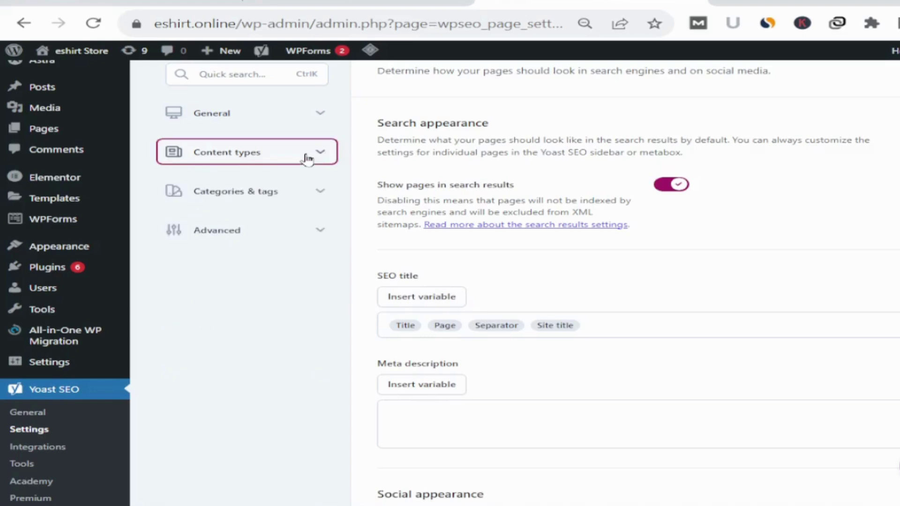
pyautogui.click(307, 200)
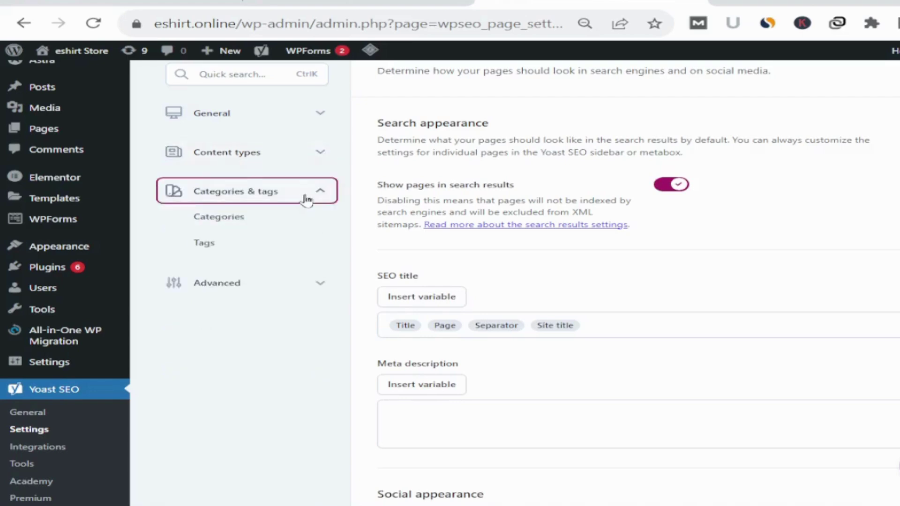
pyautogui.click(220, 221)
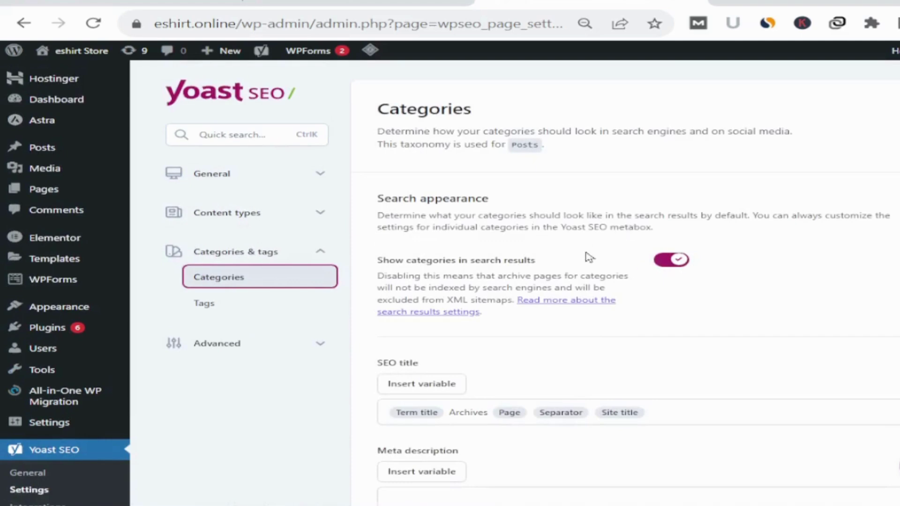
pyautogui.scroll(-3, 647, 279)
pyautogui.scroll(3, 727, 271)
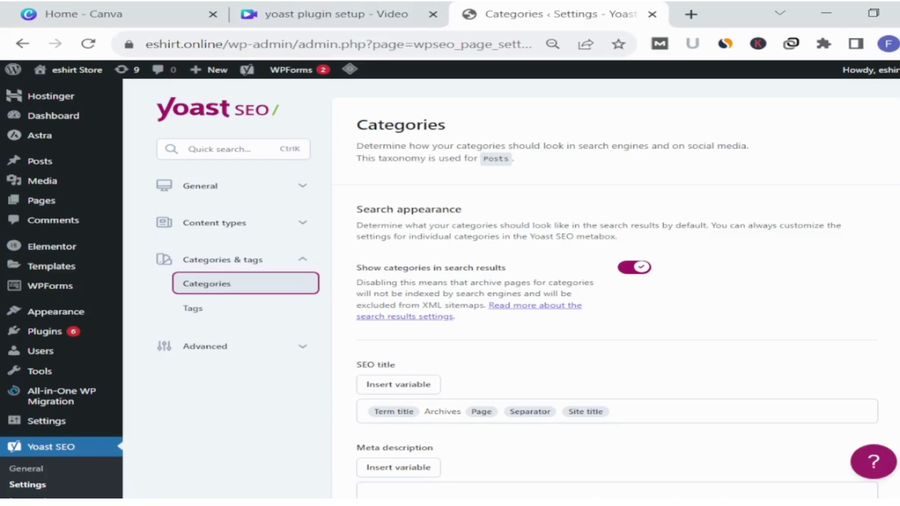
pyautogui.scroll(-15, 733, 291)
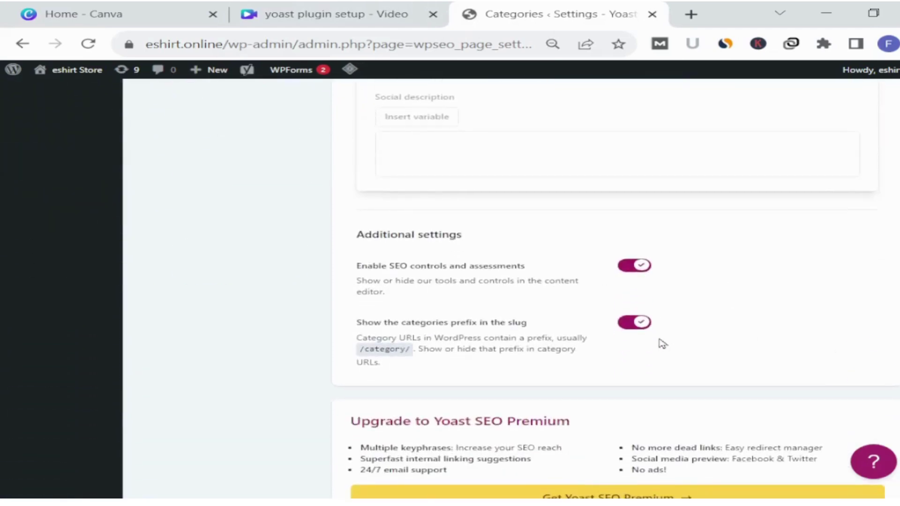
pyautogui.scroll(15, 662, 343)
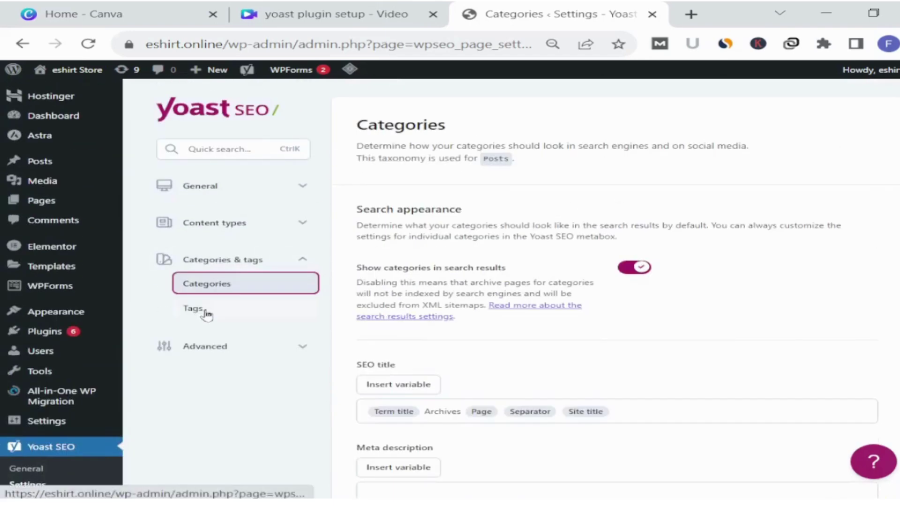
pyautogui.click(206, 315)
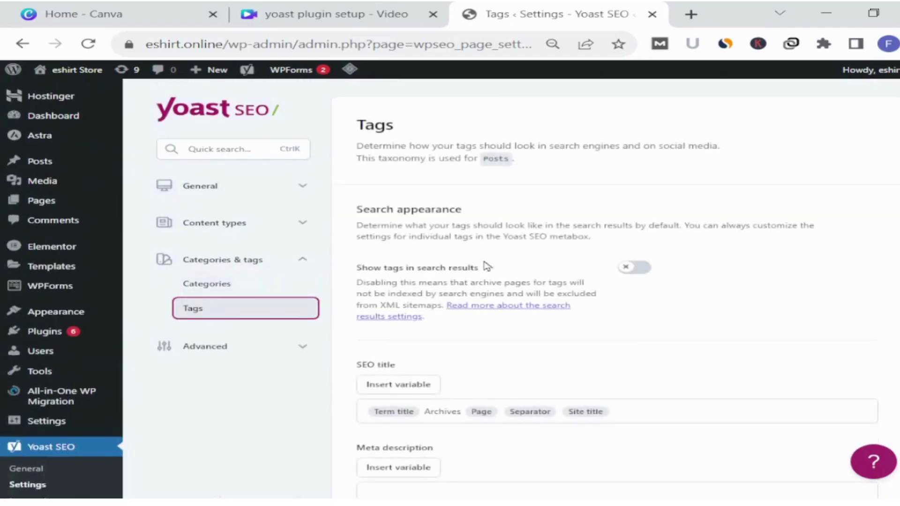
pyautogui.click(647, 269)
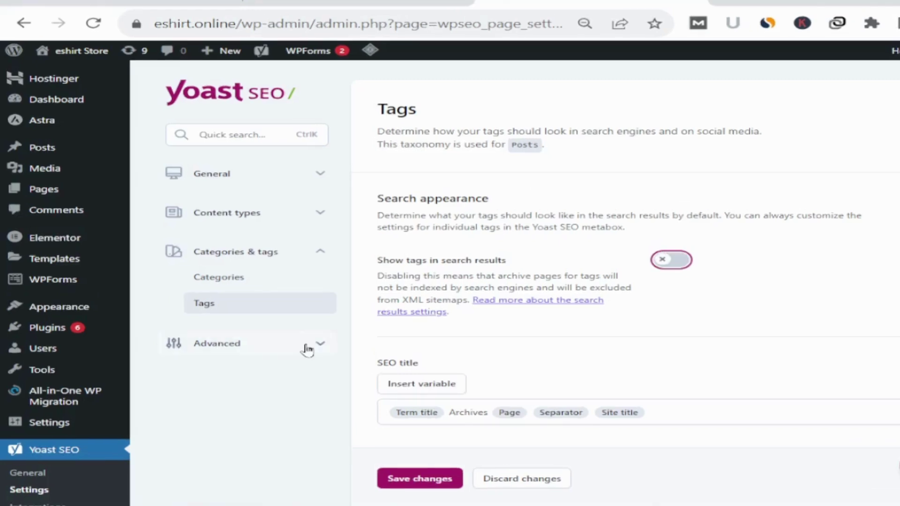
# Step: Turn tags back out of search results, then disable author archives and save
pyautogui.click(294, 259)
pyautogui.click(300, 292)
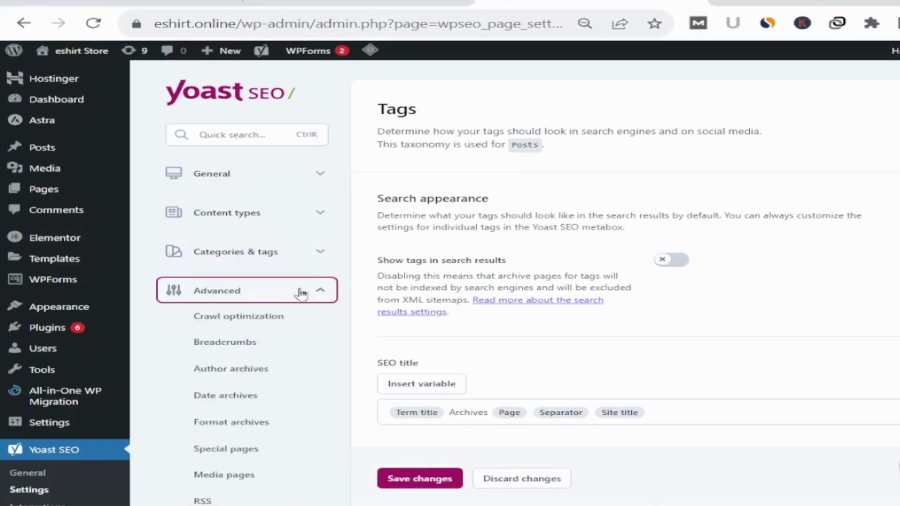
pyautogui.scroll(-2, 645, 362)
pyautogui.scroll(-1, 385, 265)
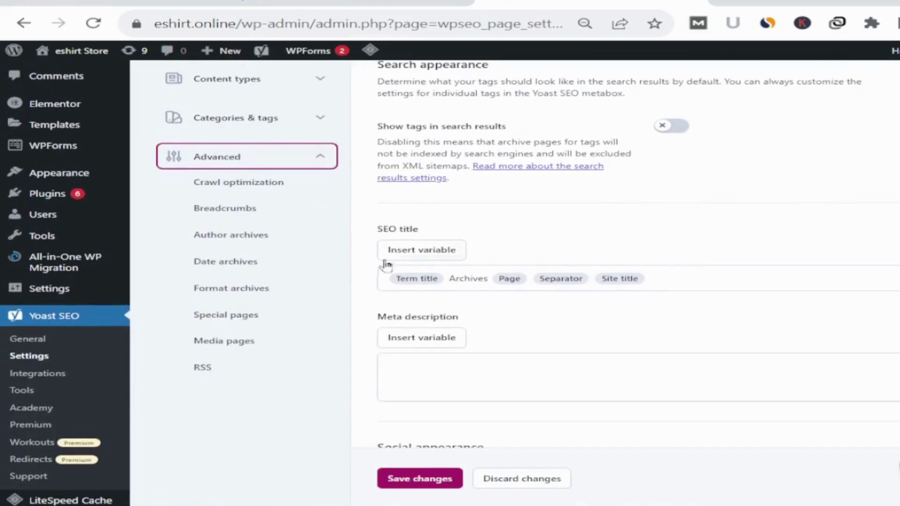
pyautogui.click(236, 236)
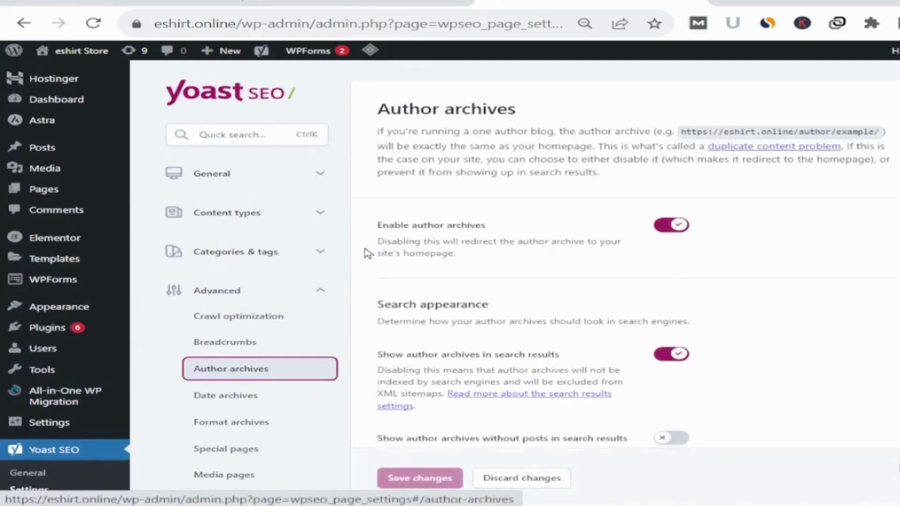
pyautogui.click(674, 227)
pyautogui.scroll(-10, 834, 364)
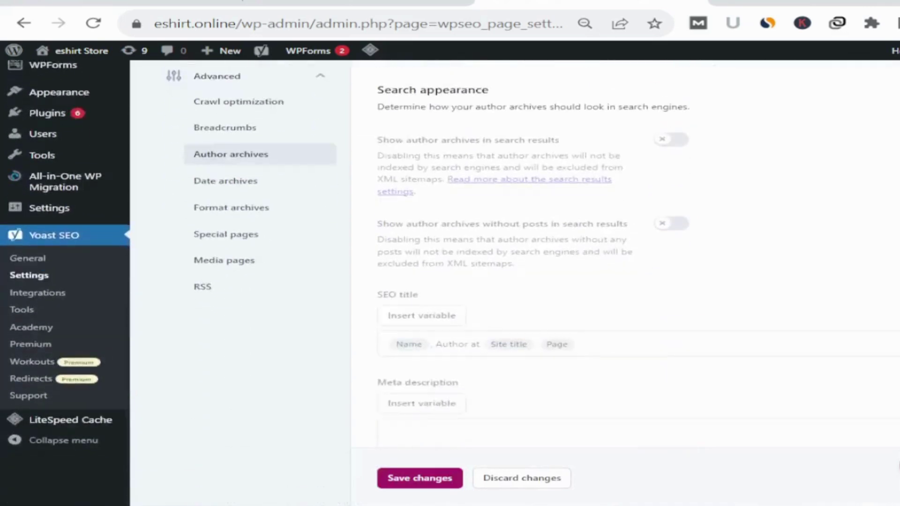
pyautogui.click(417, 486)
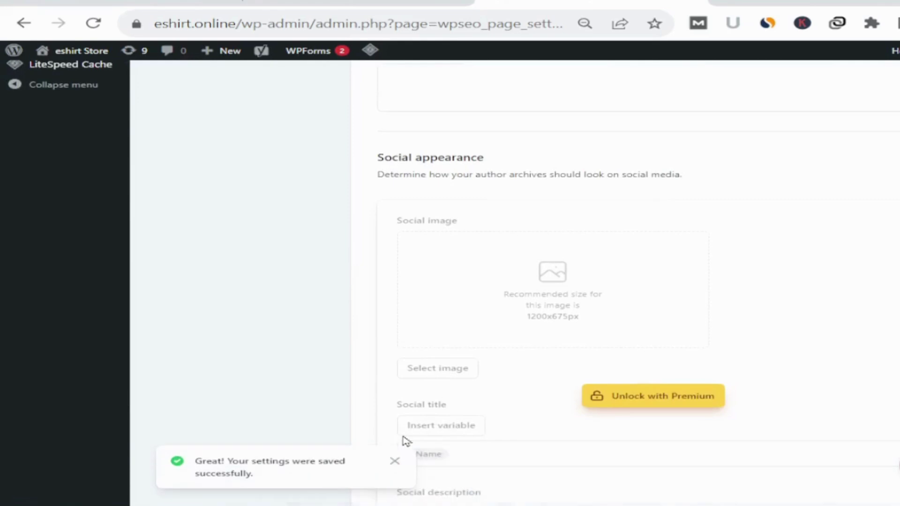
# Step: Disable date archives and save the change
pyautogui.scroll(8, 554, 209)
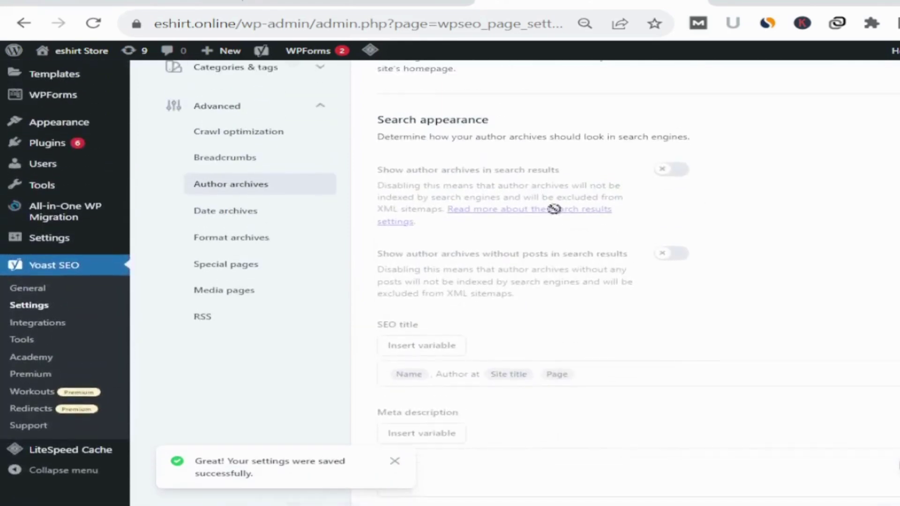
pyautogui.click(248, 212)
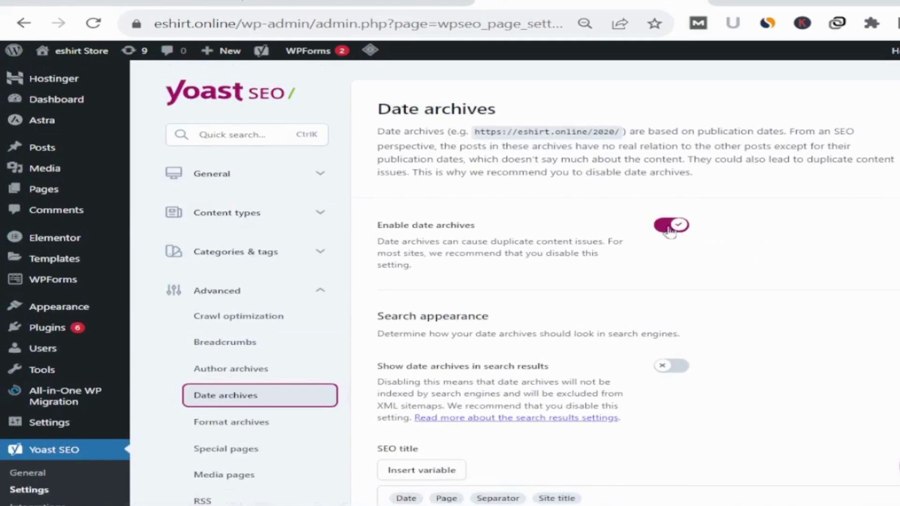
pyautogui.click(670, 226)
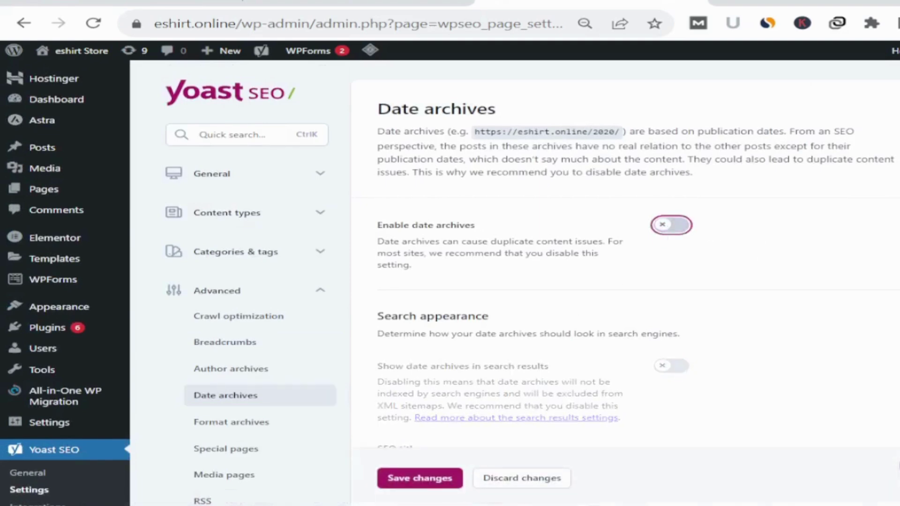
pyautogui.scroll(-2, 670, 230)
pyautogui.scroll(1, 440, 488)
pyautogui.scroll(-2, 440, 487)
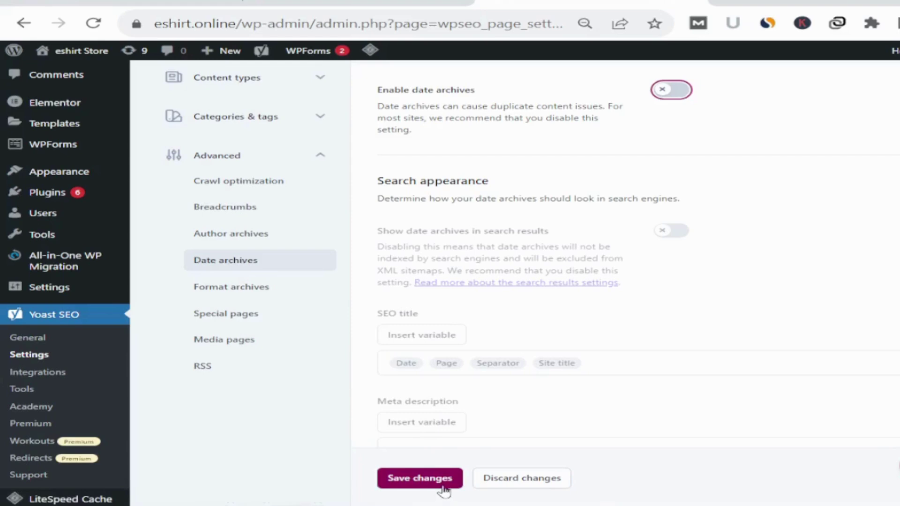
pyautogui.click(441, 488)
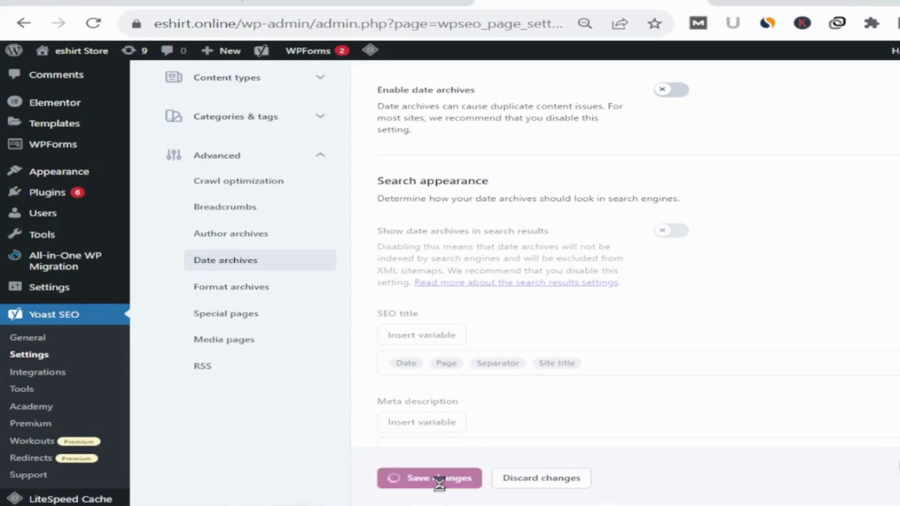
# Step: Disable format-based archives and save the change
pyautogui.click(252, 288)
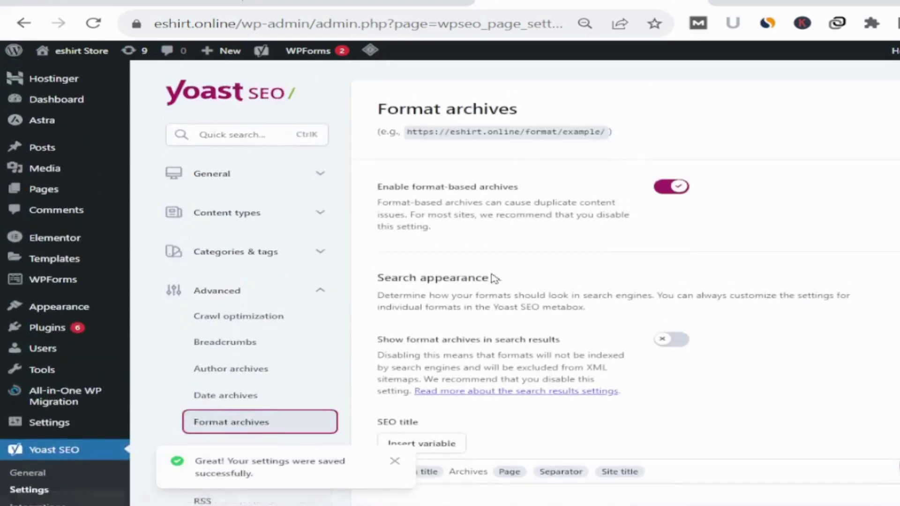
pyautogui.scroll(-2, 684, 141)
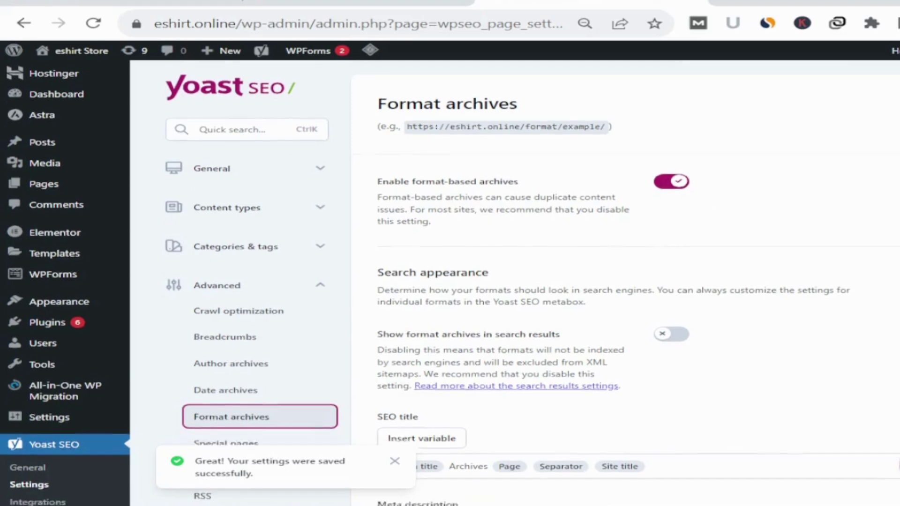
pyautogui.click(680, 110)
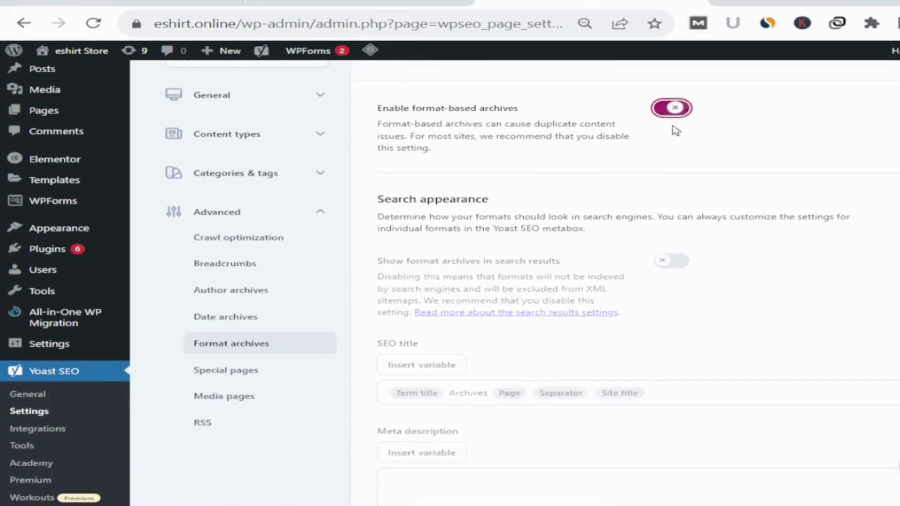
pyautogui.click(415, 483)
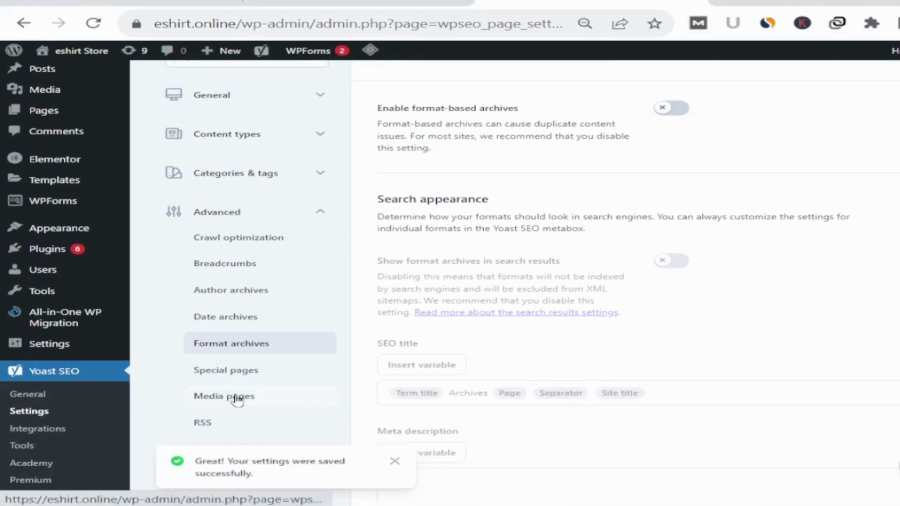
# Step: Open the RSS settings page under Advanced
pyautogui.click(203, 422)
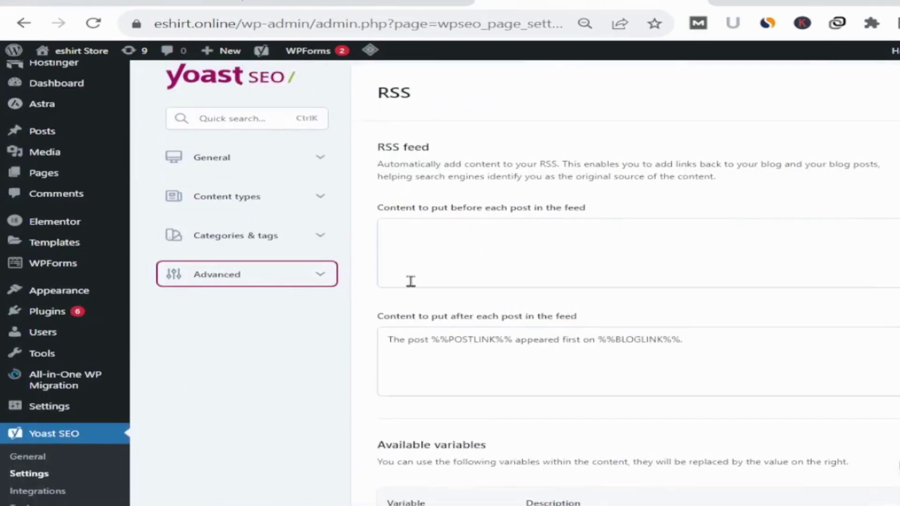